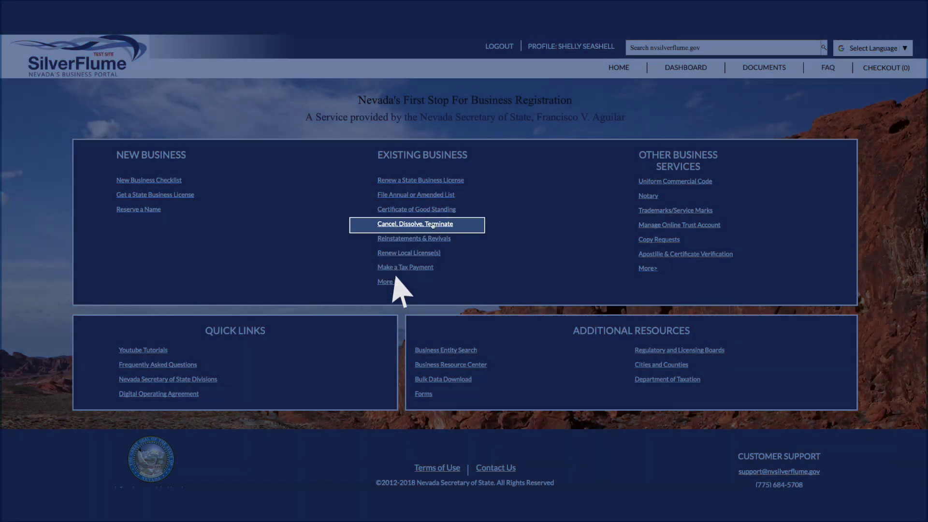
Under Cancel, Dissolve, Terminate, search by name for '01132023 Domestic LLC'
left_click(433, 225)
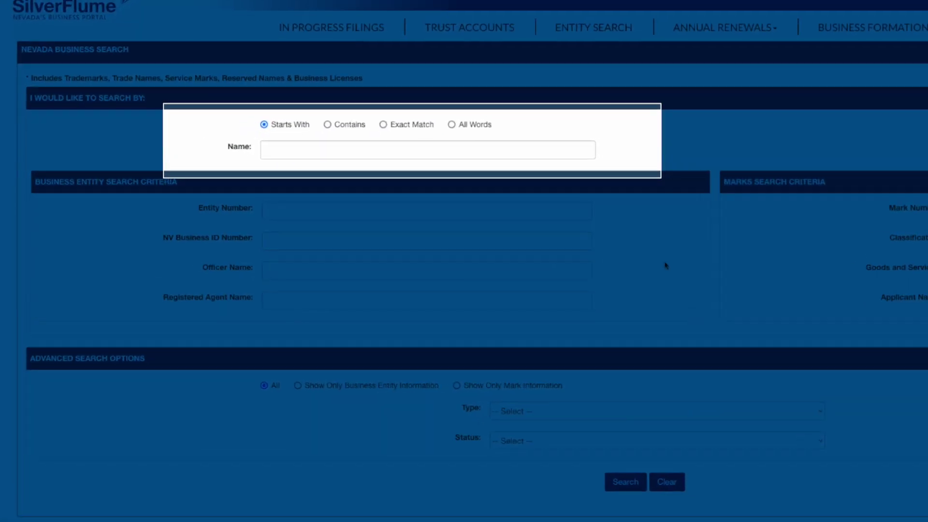
left_click(585, 149)
type("01132023 Domestic LLC")
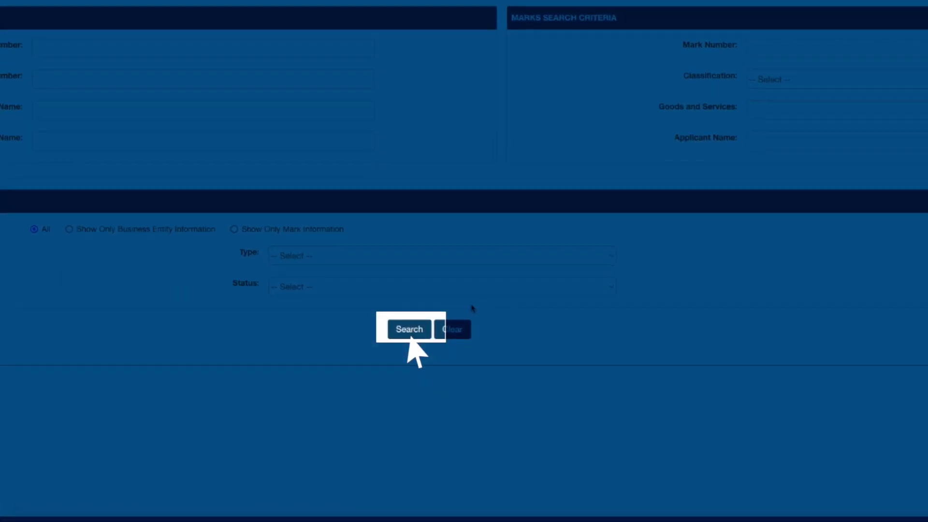
left_click(409, 370)
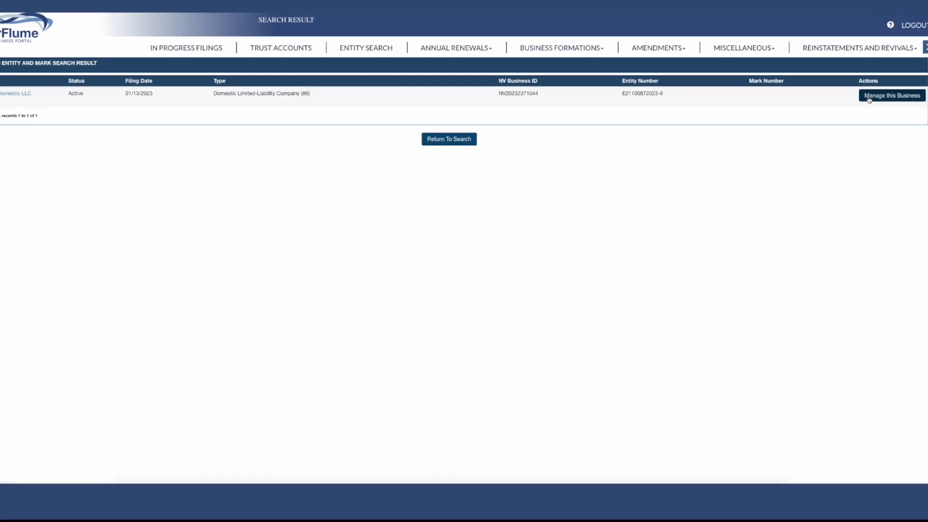
From the business's management page, begin an Articles of Dissolution filing under Cancellations, Dissolutions, Terminations
left_click(868, 115)
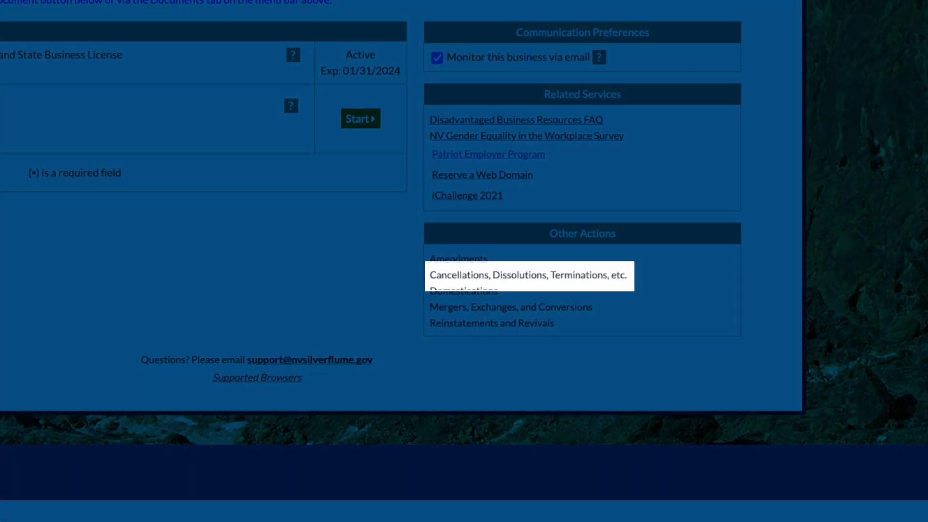
left_click(558, 275)
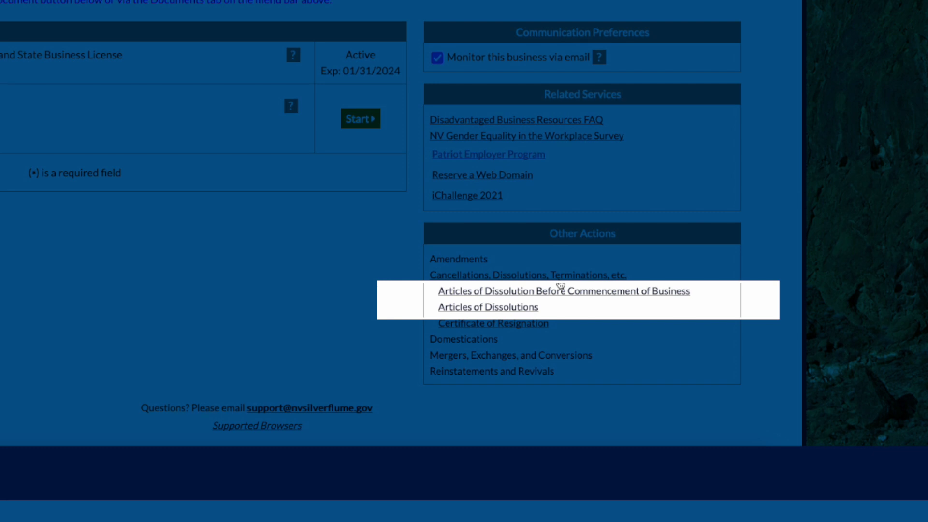
left_click(511, 309)
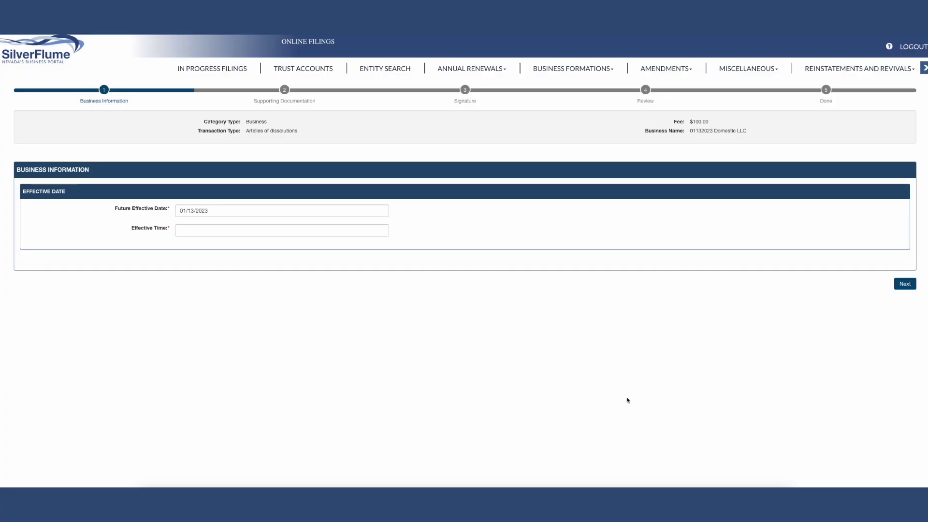
Enter 09:00PM as the effective time and proceed to Supporting Documentation
left_click(178, 230)
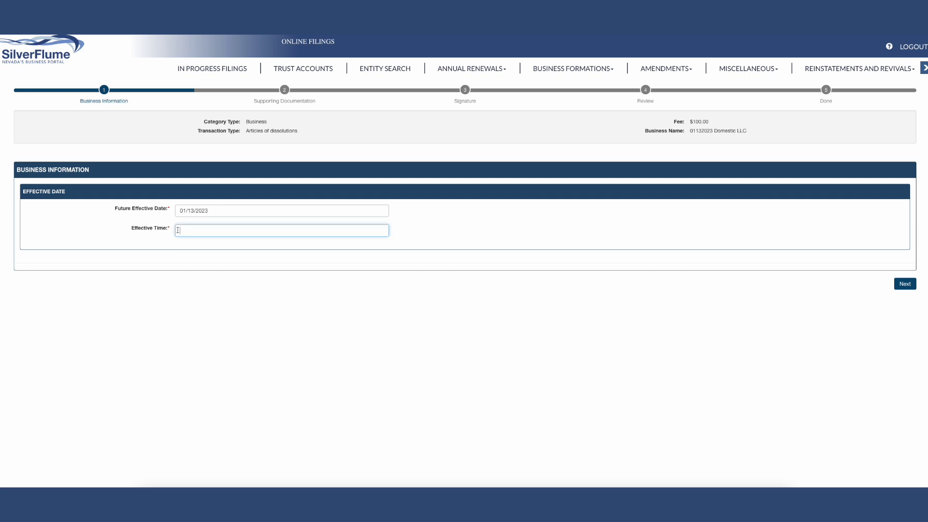
left_click(177, 230)
key("Right")
left_click(575, 260)
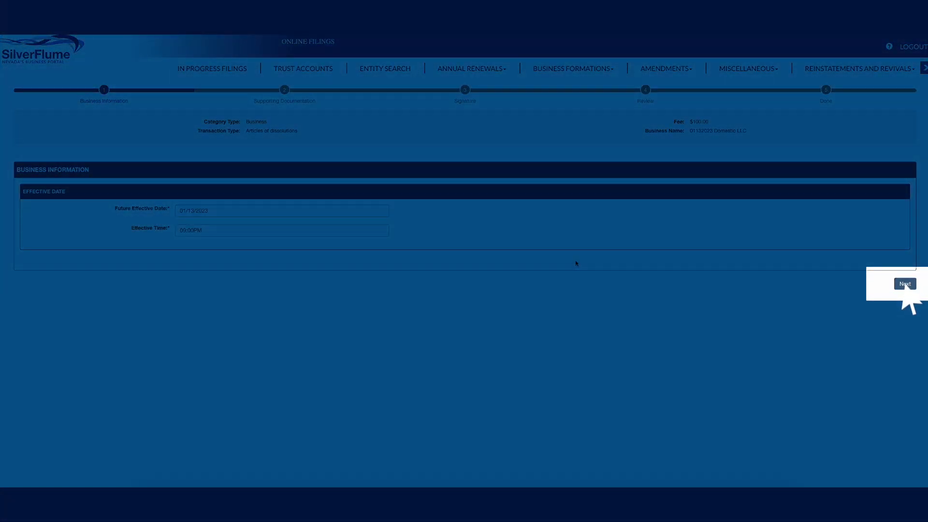
left_click(898, 283)
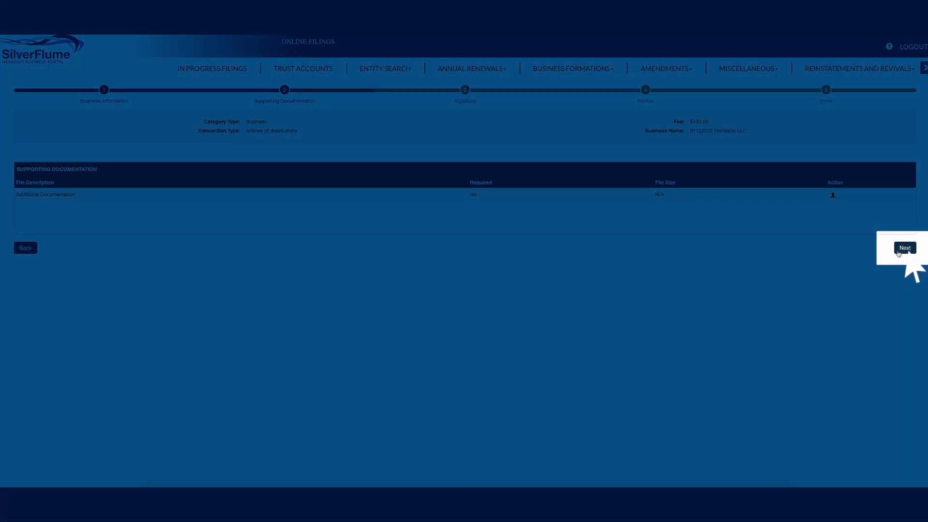
Leave Additional Documentation empty and go on to the Signature step
left_click(897, 253)
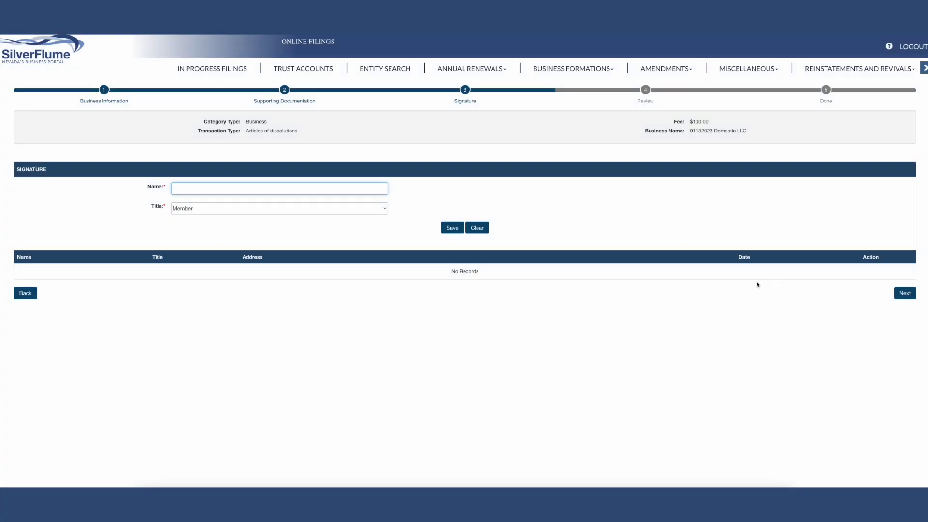
Save a signature with the signer's full name and title Member, then go on to Review
type("Jane Jo")
key("BackSpace")
key("BackSpace")
type("D")
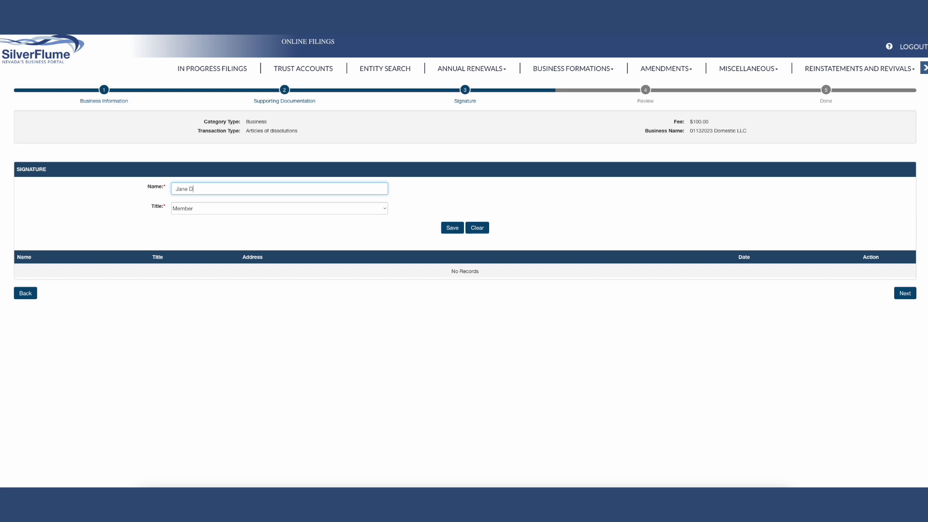
type("o")
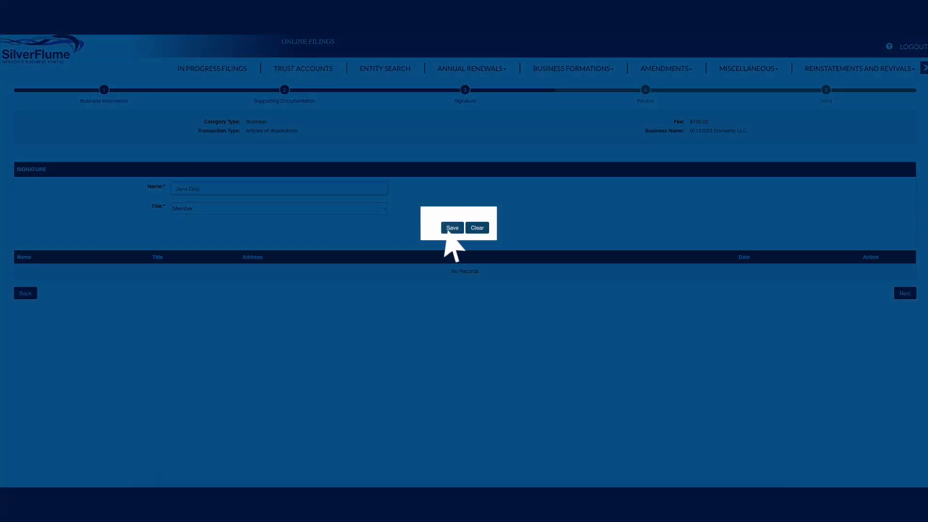
type("e")
left_click(452, 228)
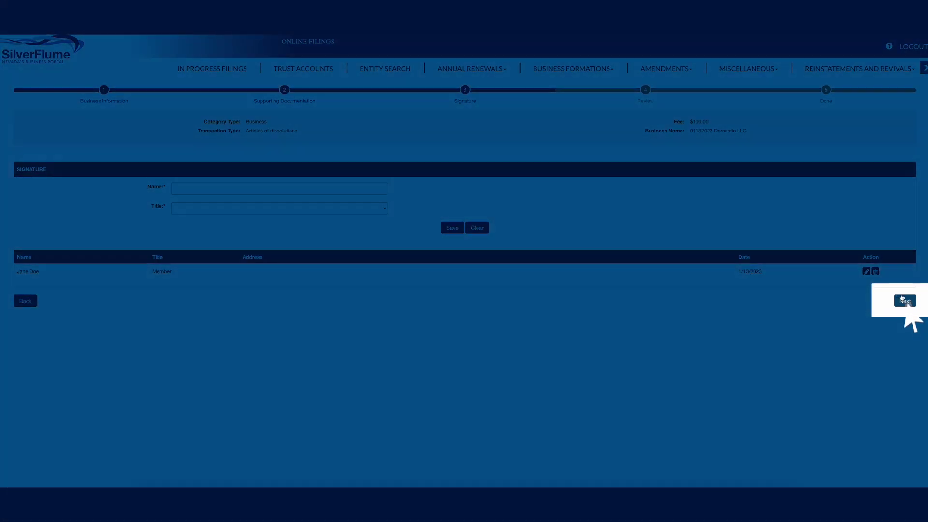
left_click(905, 300)
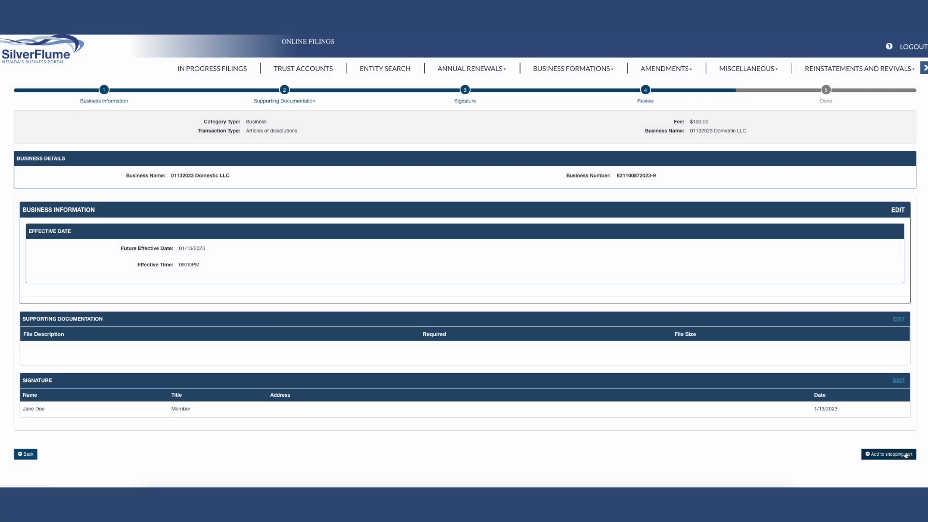
Add the reviewed Articles of Dissolution to the shopping cart
left_click(904, 454)
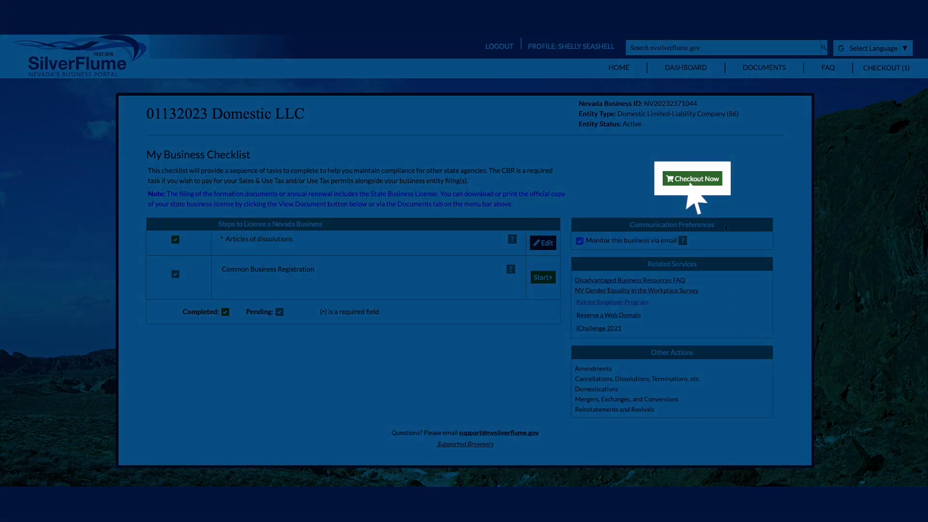
Check out the $100.00 cart and confirm authority to manage the business
left_click(700, 182)
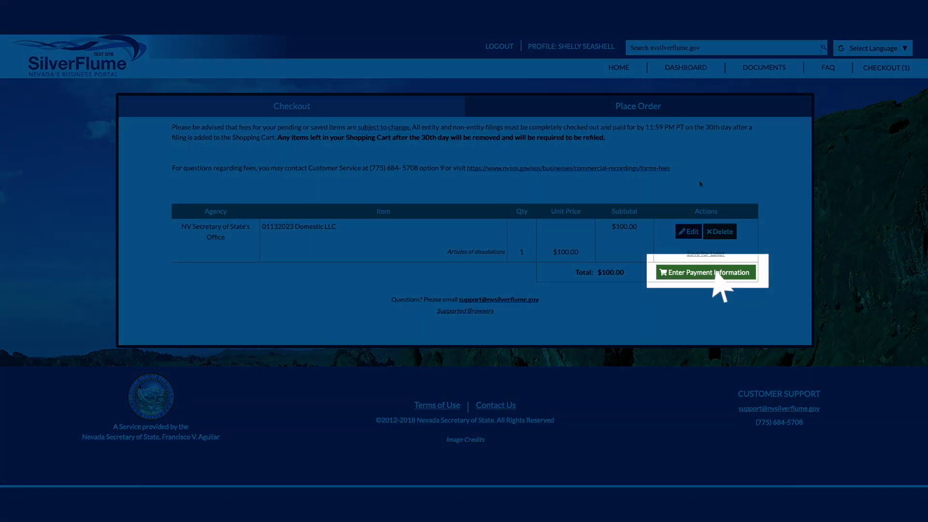
left_click(703, 278)
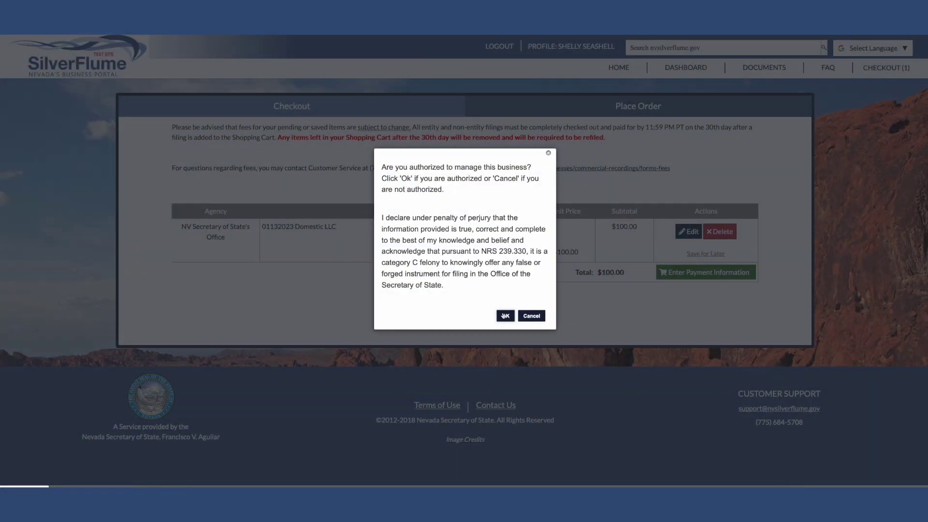
left_click(505, 316)
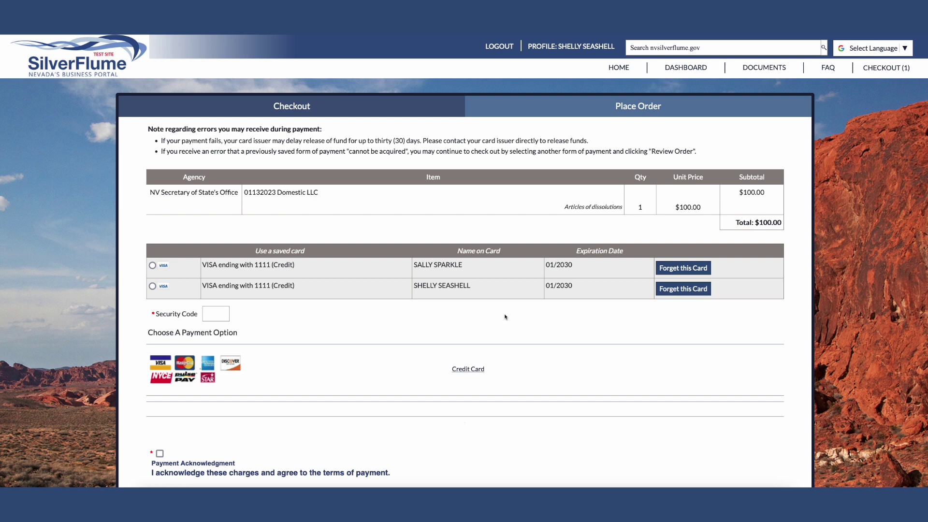
Pay with the first saved Visa and its security code, accept the payment acknowledgment, and place the order
scroll(505, 317, "down", 1)
left_click(152, 251)
left_click(215, 303)
type("123")
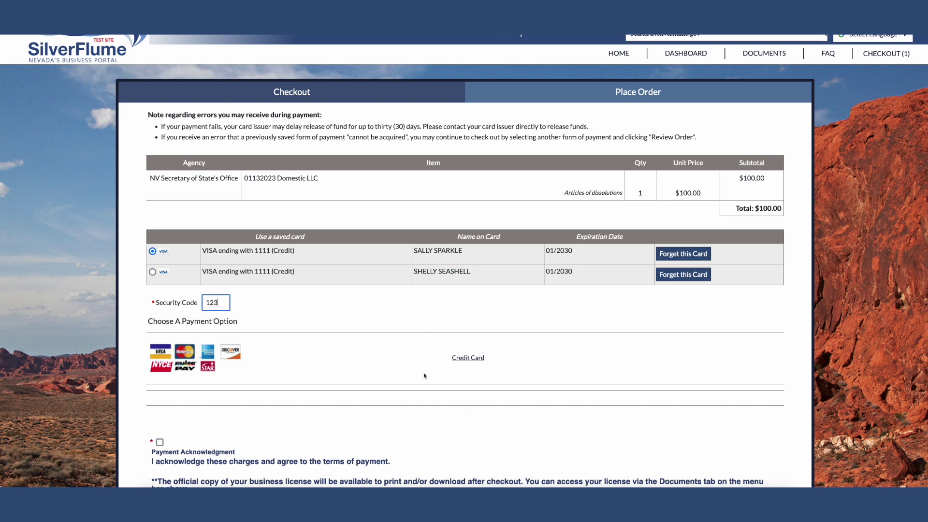
scroll(424, 376, "down", 1)
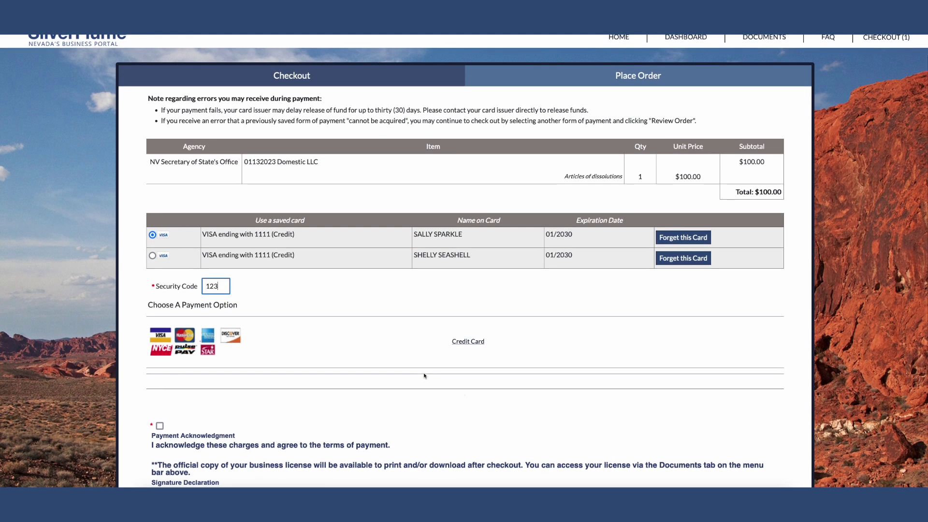
scroll(424, 376, "down", 1)
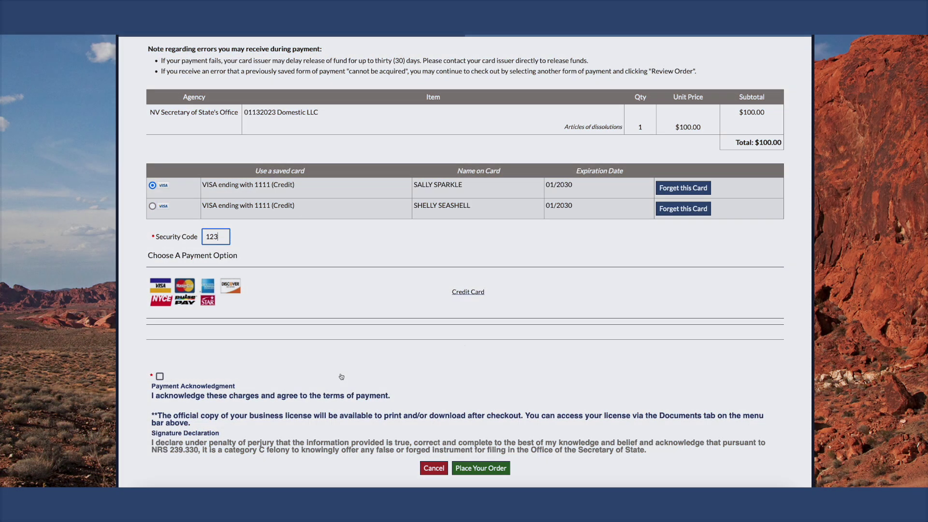
left_click(342, 377)
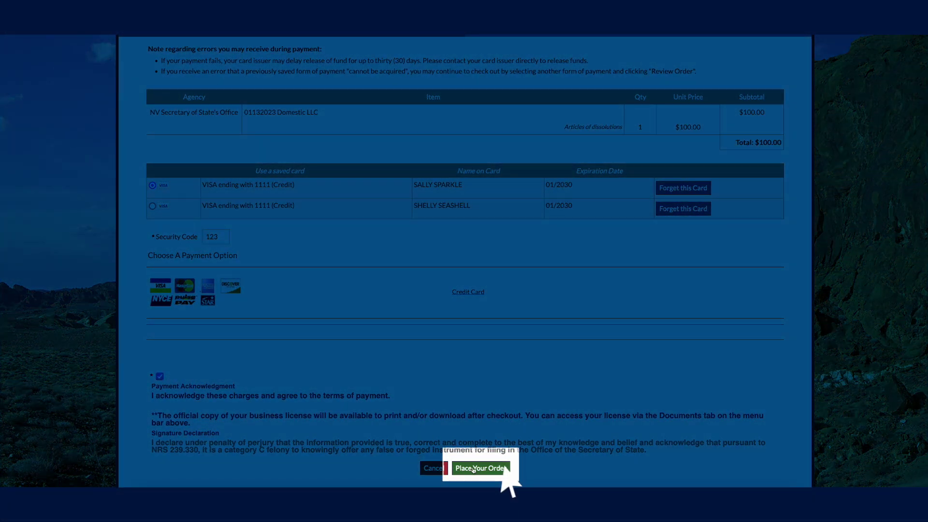
left_click(474, 468)
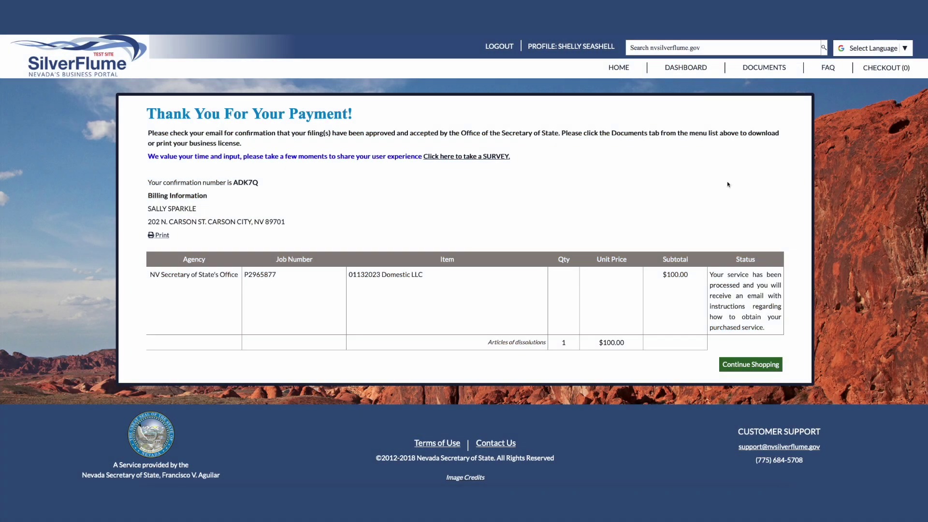
Open the DOCUMENTS tab listing the 01/13/2023 Articles of dissolution
left_click(793, 75)
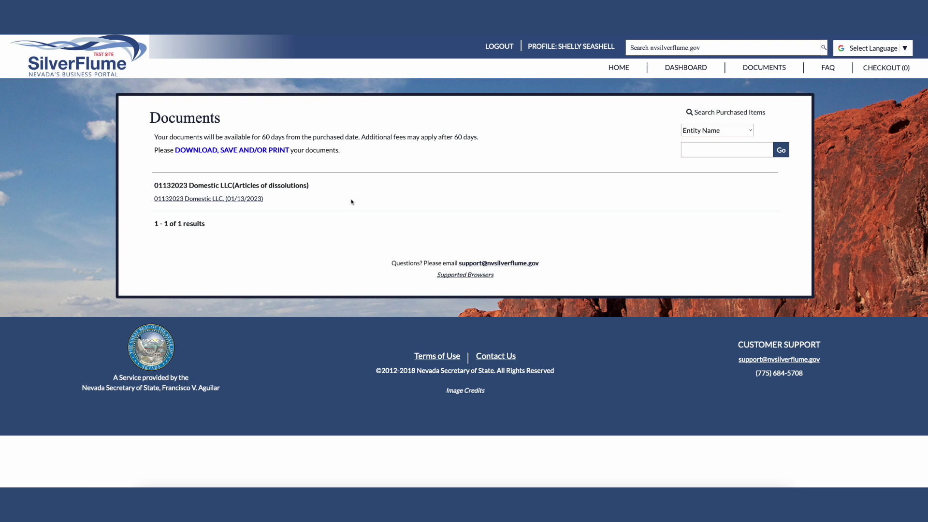
Open '01132023 Domestic LLC.pdf' and scroll to the Certificate of Dissolution on page 3
left_click(216, 199)
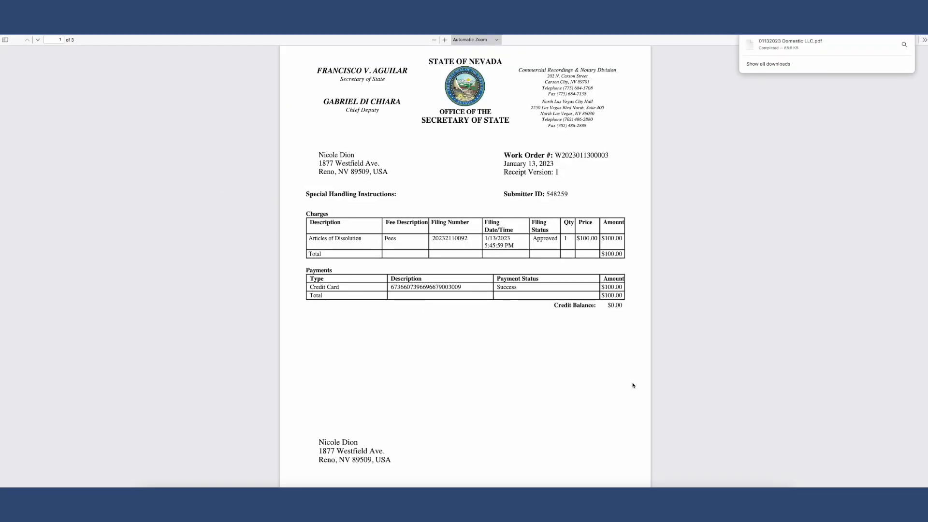
scroll(633, 385, "down", 3)
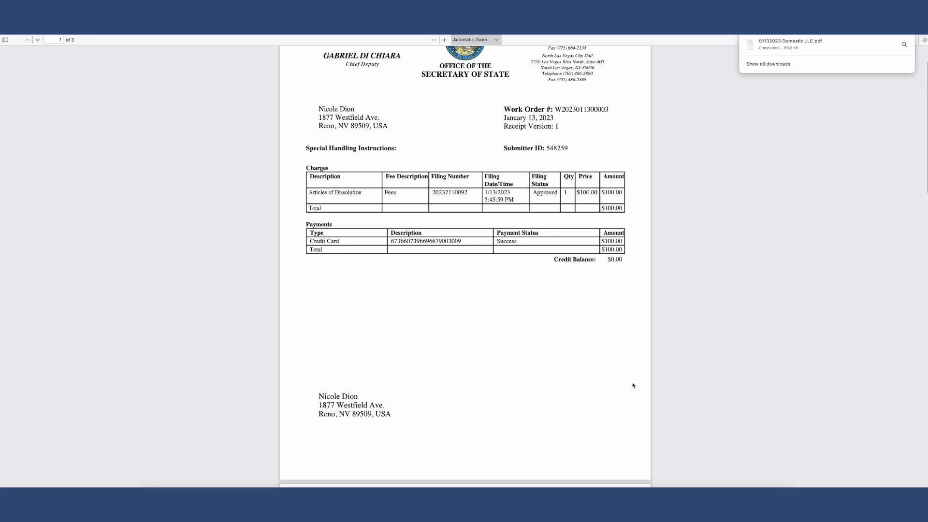
scroll(633, 385, "down", 5)
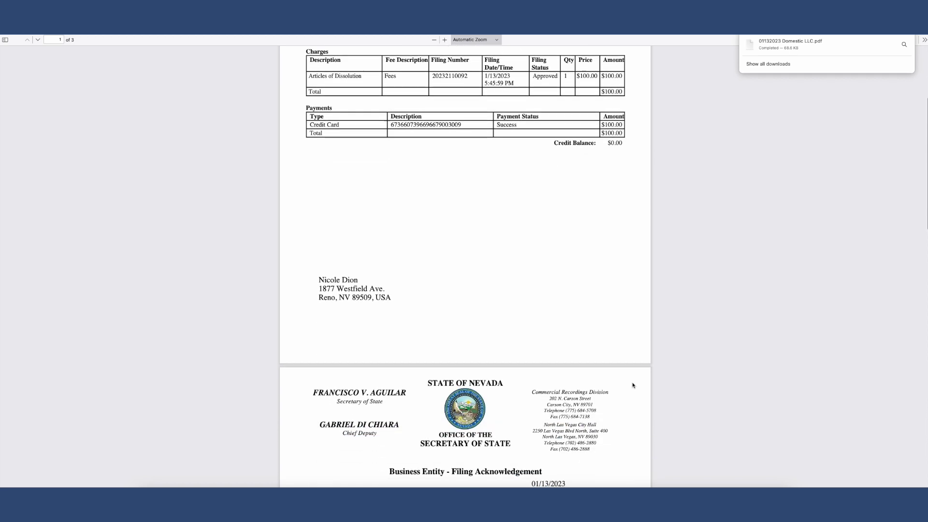
scroll(633, 386, "down", 10)
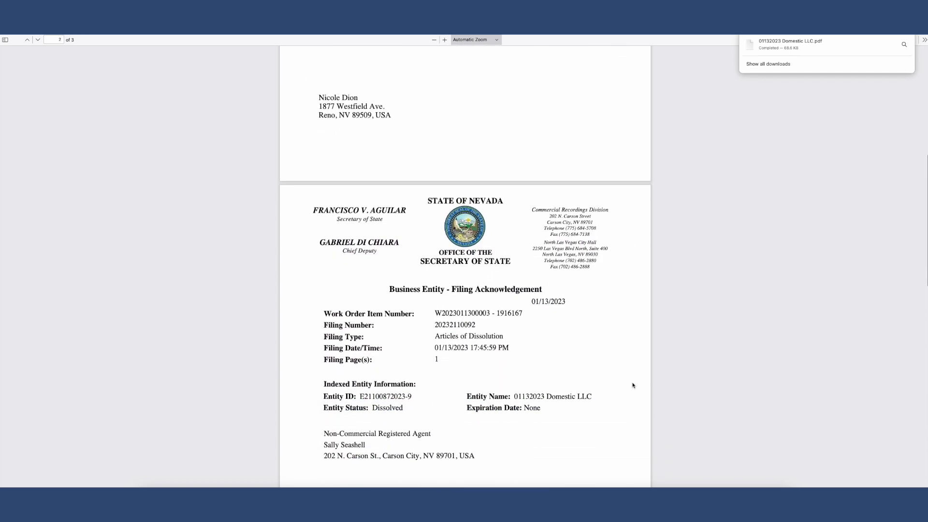
scroll(633, 385, "down", 10)
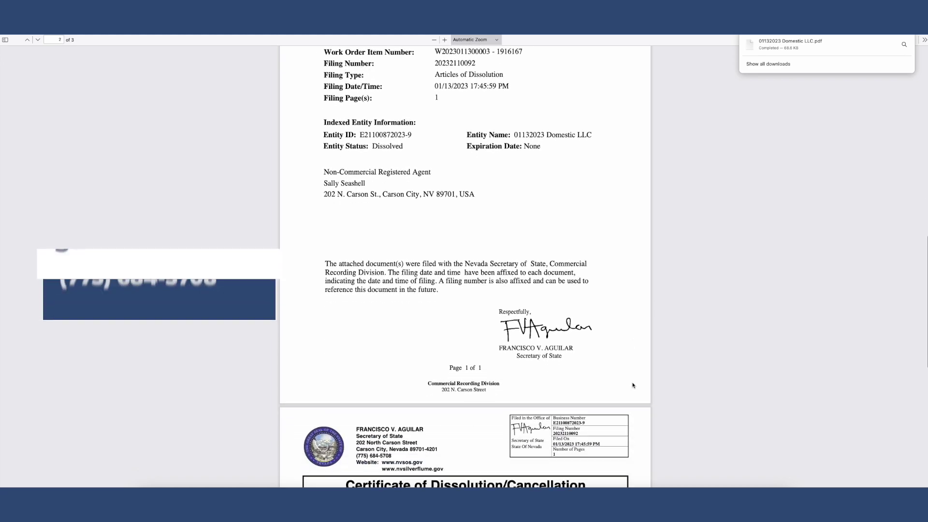
scroll(633, 385, "down", 13)
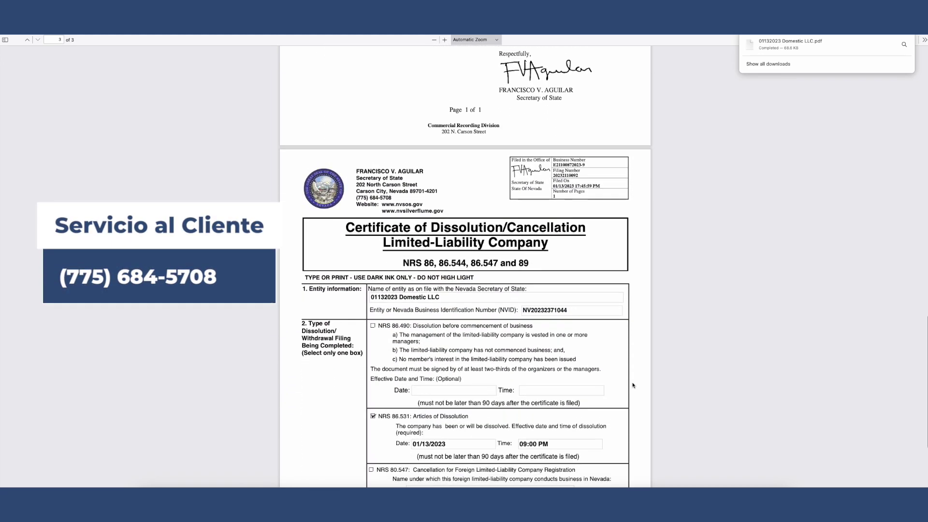
scroll(633, 385, "down", 2)
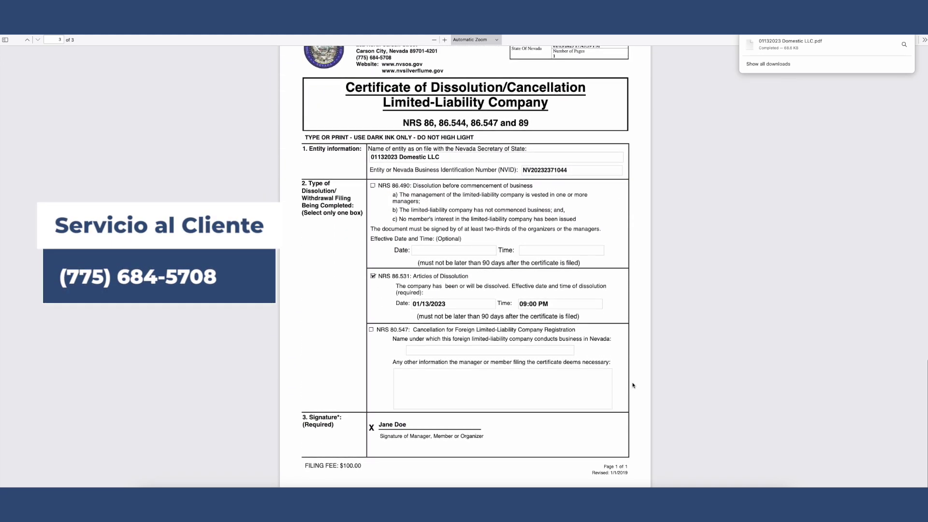